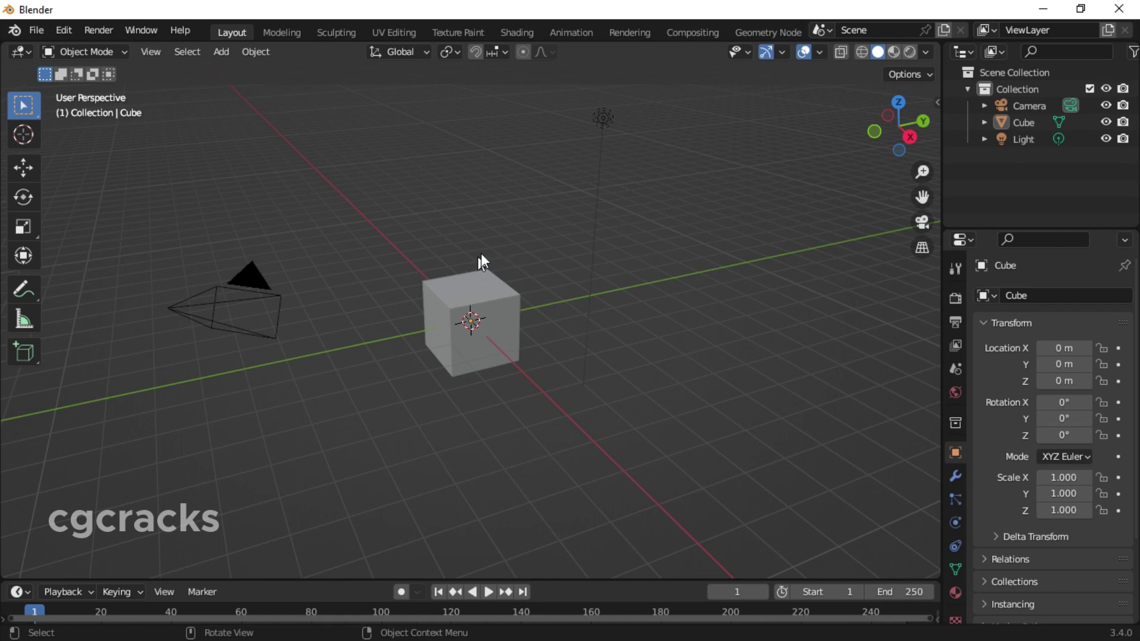
Select the default cube in the viewport and zoom in and out on it.
{"action": "left_click", "coordinate": [475, 285]}
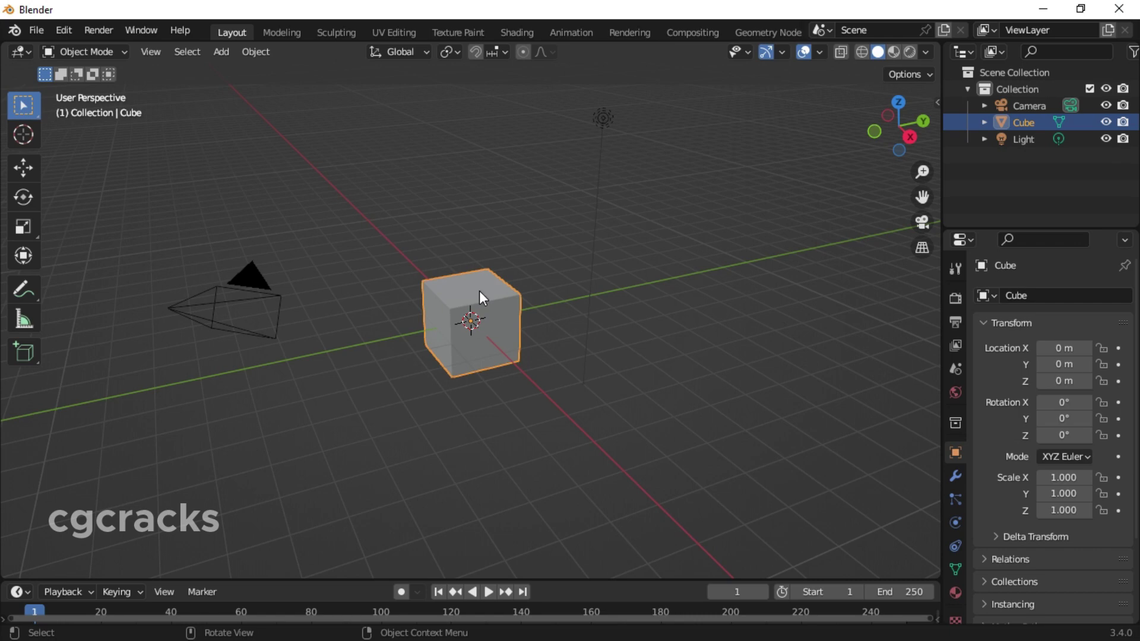
{"action": "scroll", "coordinate": [479, 290], "scroll_direction": "up", "scroll_amount": 7}
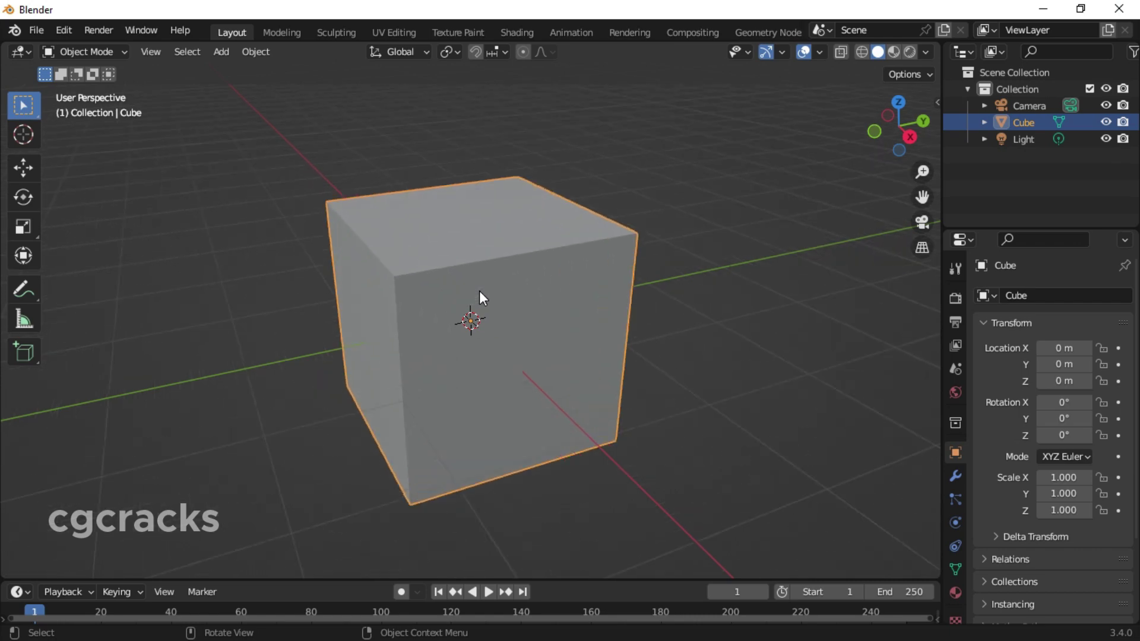
{"action": "scroll", "coordinate": [503, 301], "scroll_direction": "down", "scroll_amount": 2}
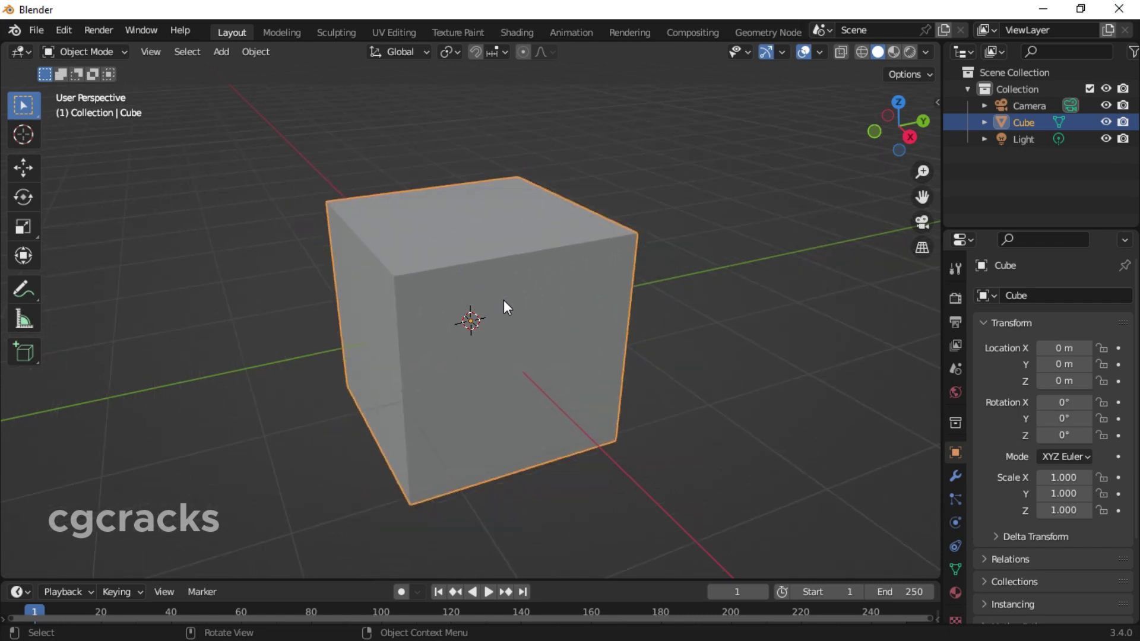
Put the cube into Edit Mode and try the edge and face selection modes.
{"action": "left_click", "coordinate": [113, 46]}
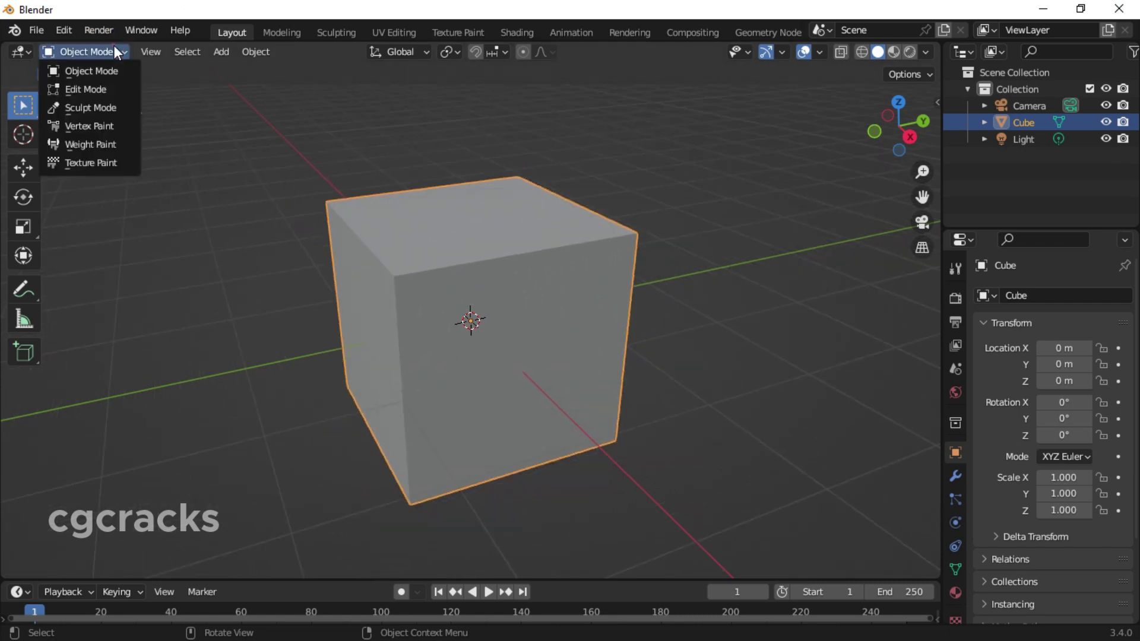
{"action": "left_click", "coordinate": [98, 89]}
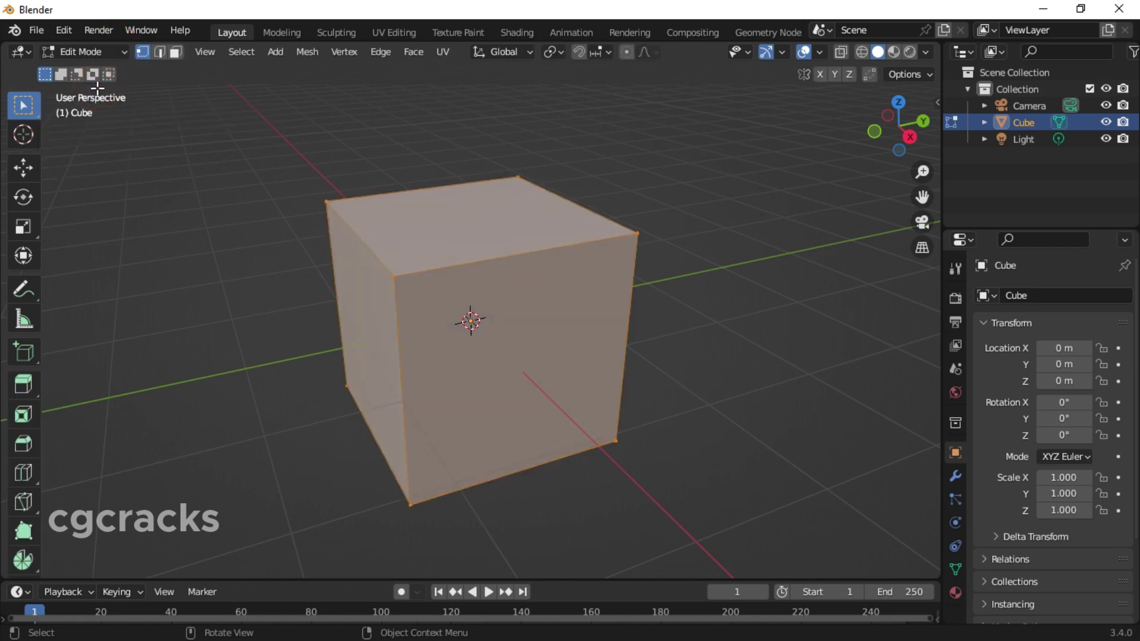
{"action": "left_click", "coordinate": [158, 51]}
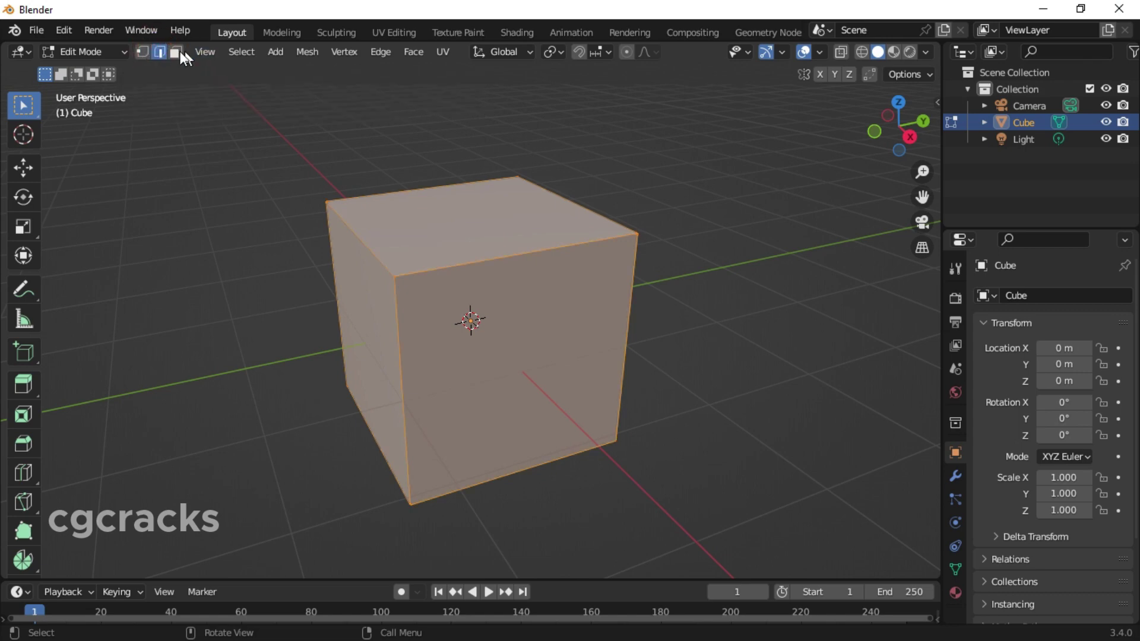
{"action": "left_click", "coordinate": [175, 52]}
In edge select, pick the top-left edge and Ctrl+B bevel it into a wide chamfer.
{"action": "left_click", "coordinate": [162, 52]}
{"action": "left_click", "coordinate": [358, 237]}
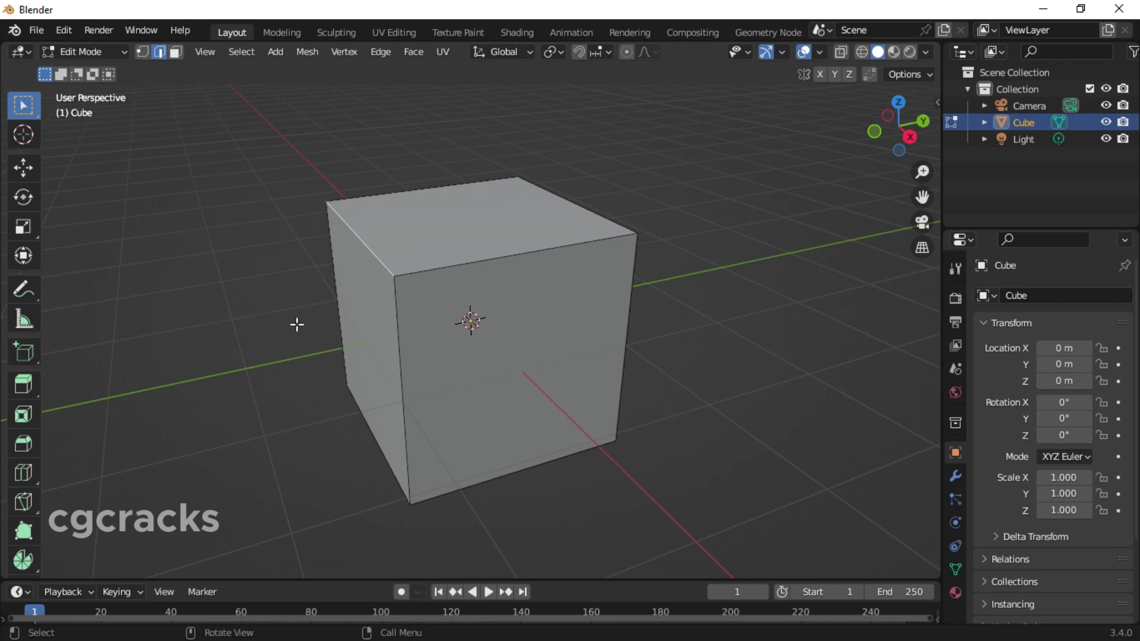
{"action": "key", "text": "ctrl+b"}
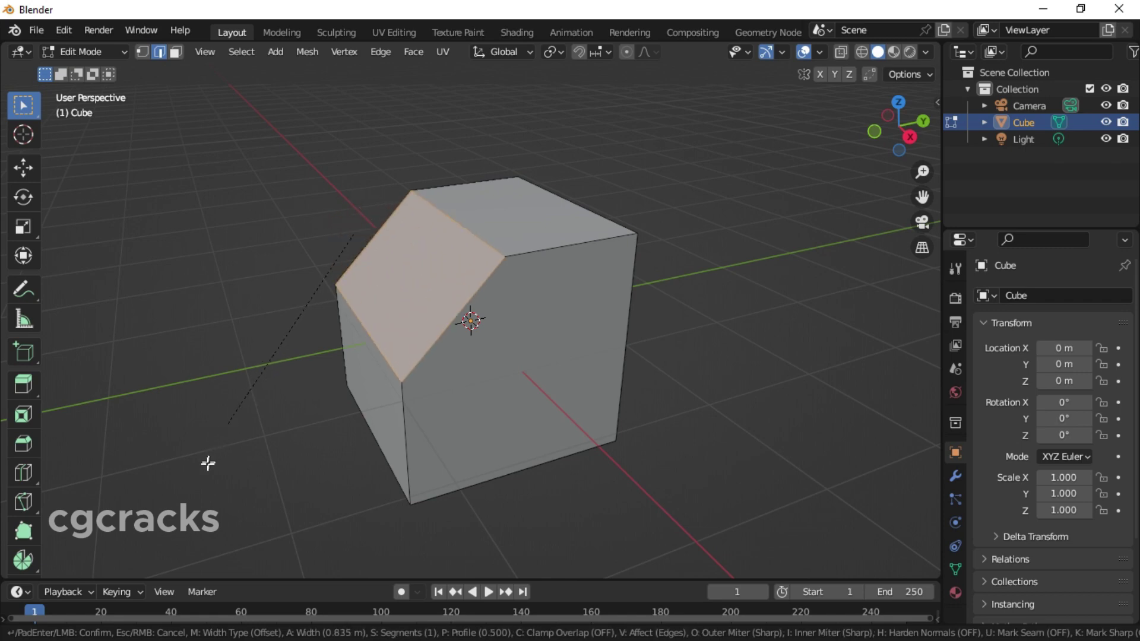
{"action": "left_click", "coordinate": [237, 420]}
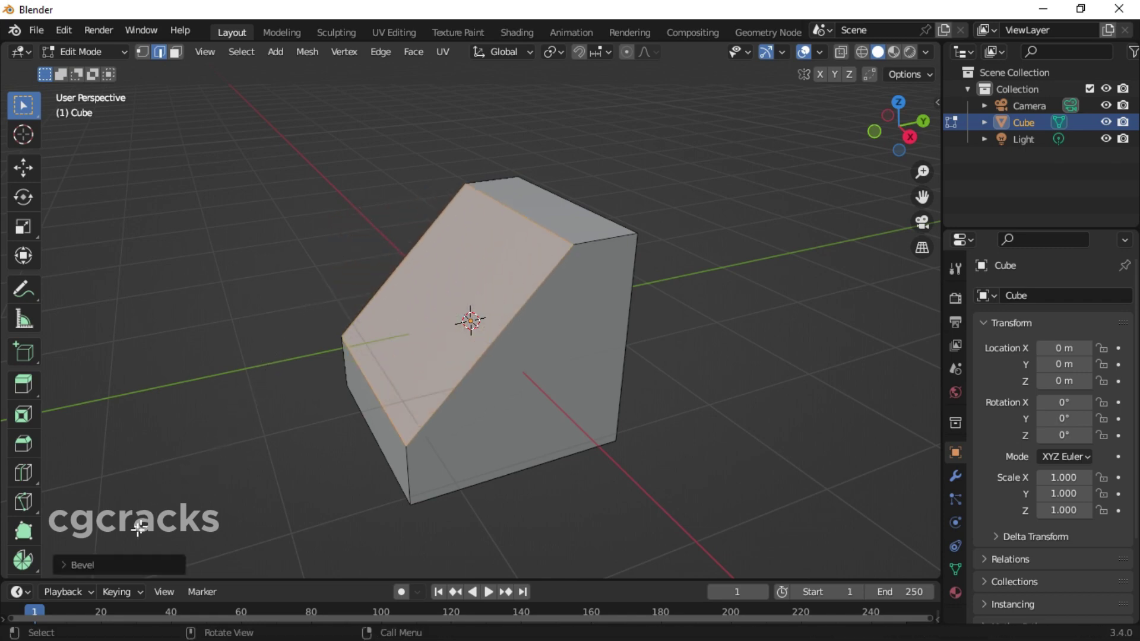
Expand the Bevel operator panel and toggle Affect to Vertices, then back to Edges.
{"action": "left_click", "coordinate": [100, 564]}
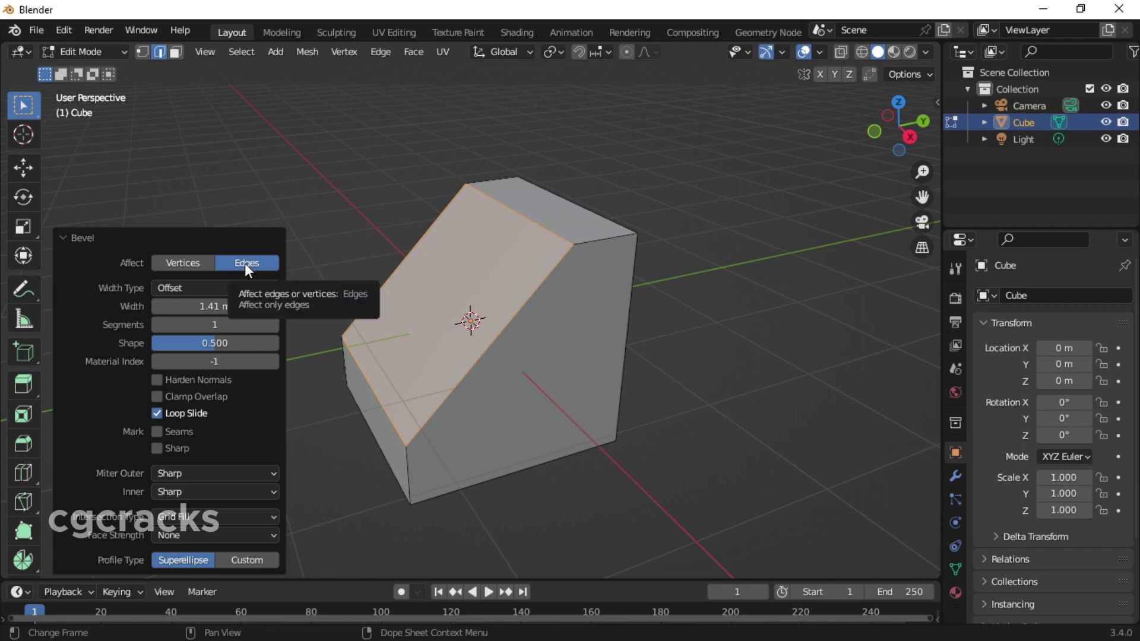
{"action": "left_click", "coordinate": [177, 262]}
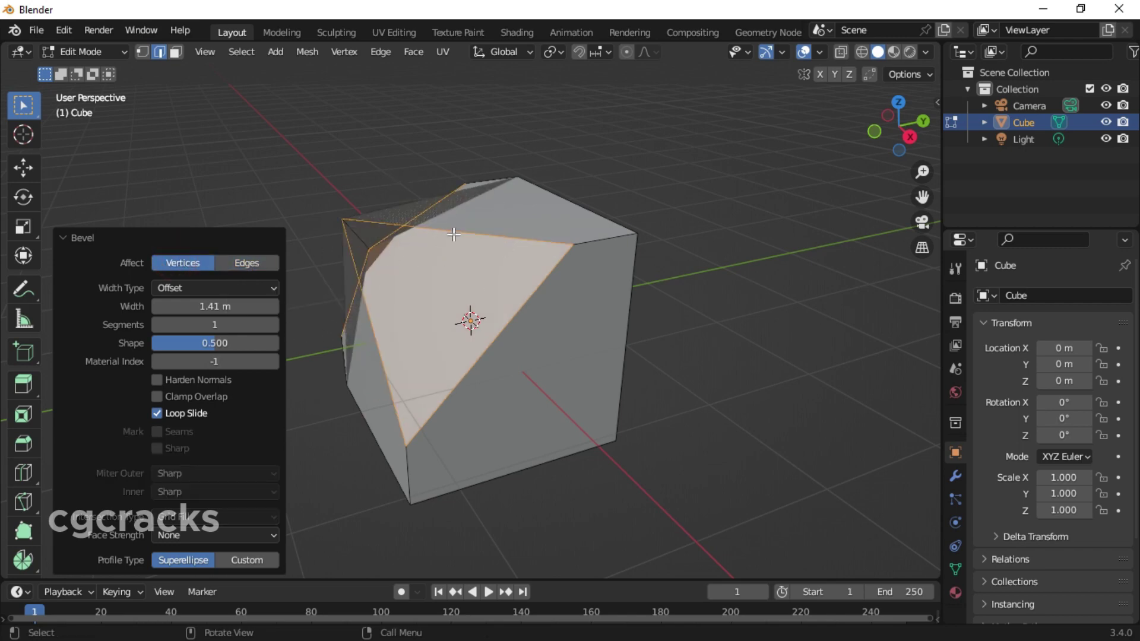
{"action": "left_click", "coordinate": [245, 265]}
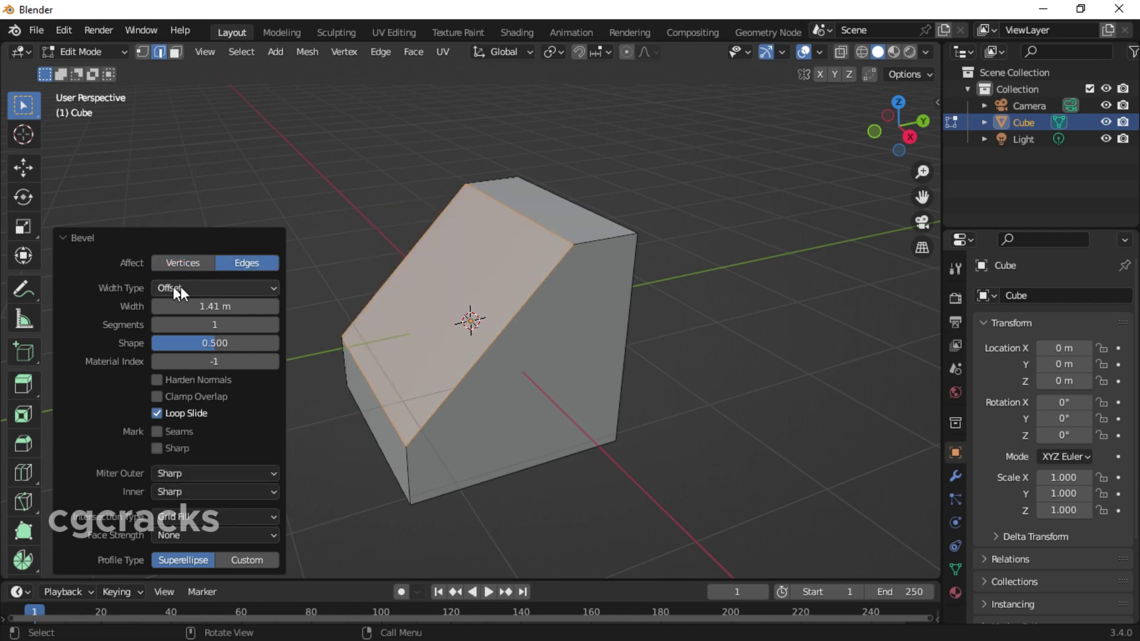
{"action": "left_click", "coordinate": [242, 288]}
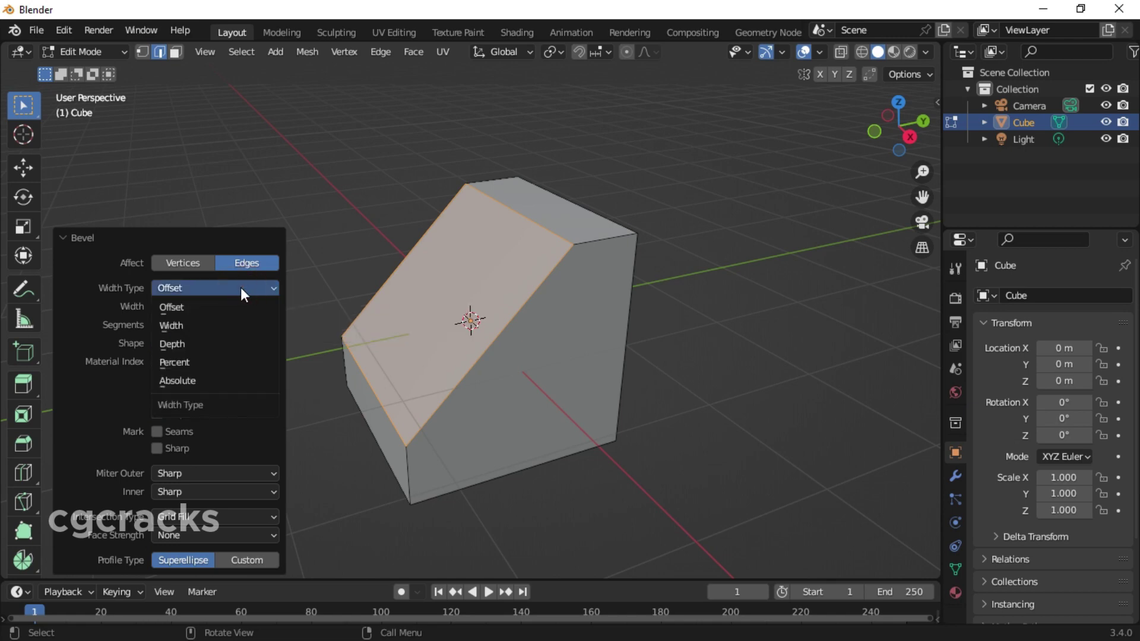
{"action": "left_click", "coordinate": [226, 324]}
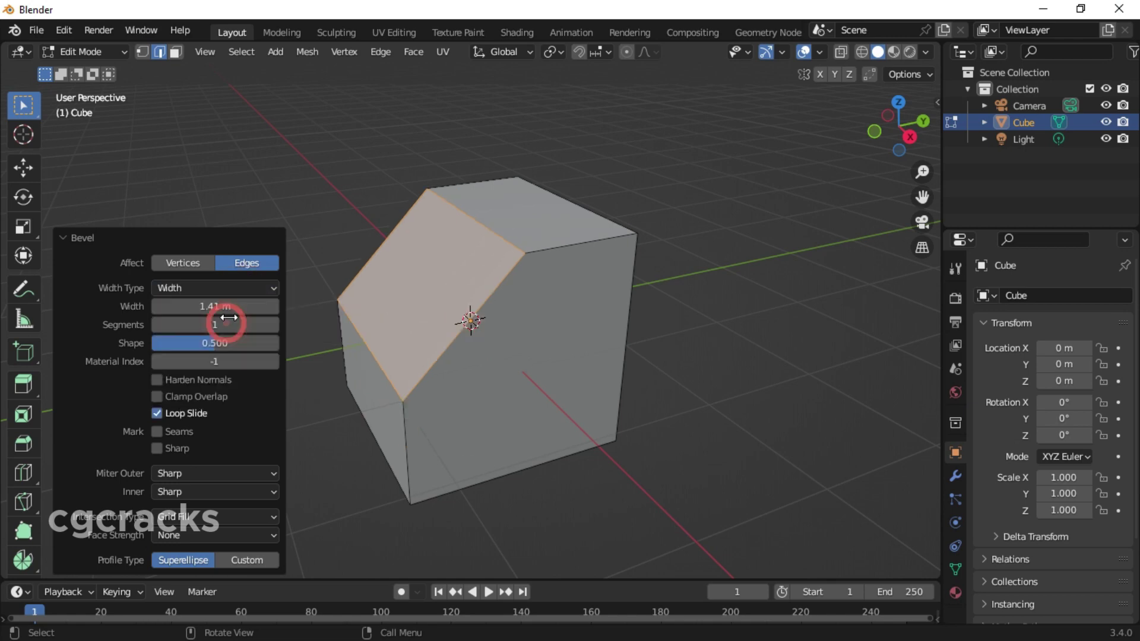
{"action": "left_click", "coordinate": [244, 290]}
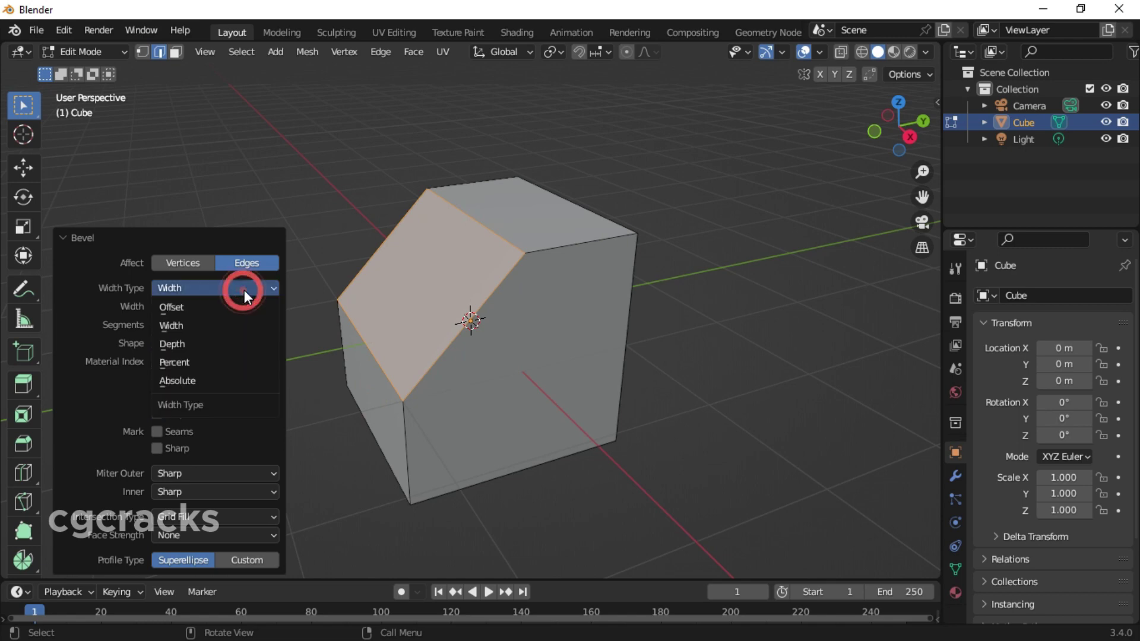
{"action": "left_click", "coordinate": [226, 345]}
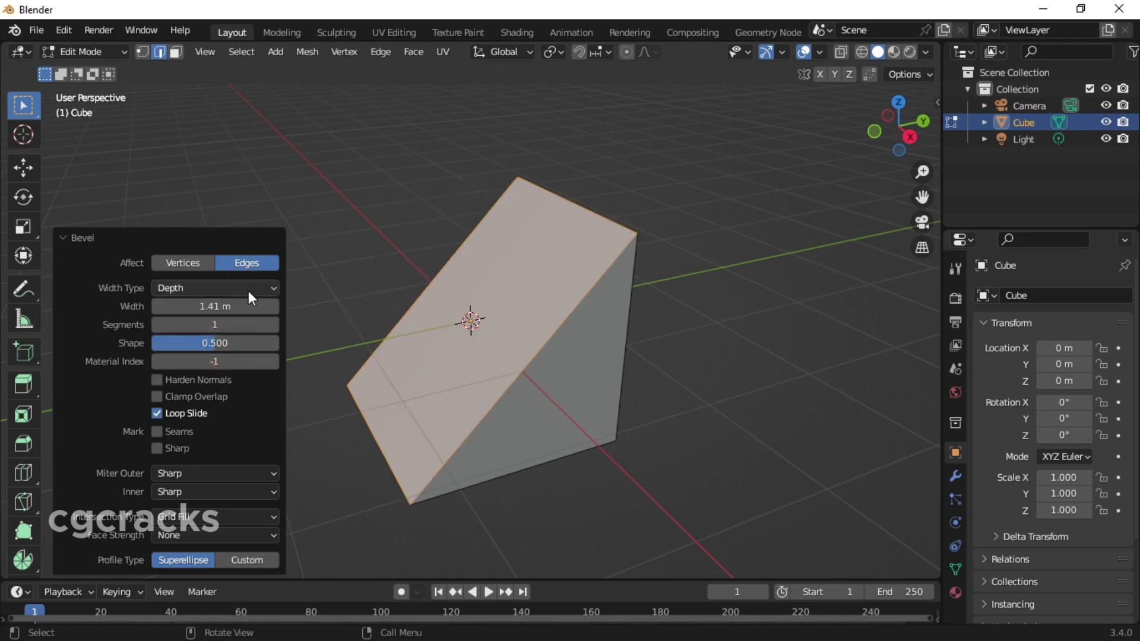
{"action": "left_click", "coordinate": [248, 291]}
{"action": "left_click", "coordinate": [219, 360]}
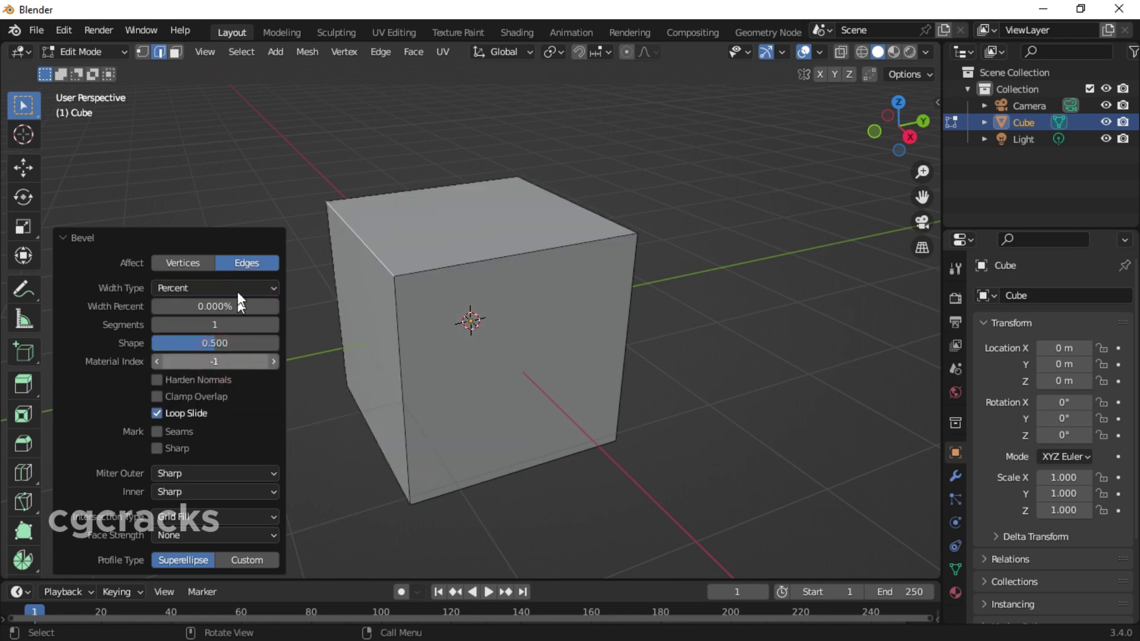
{"action": "left_click", "coordinate": [237, 289]}
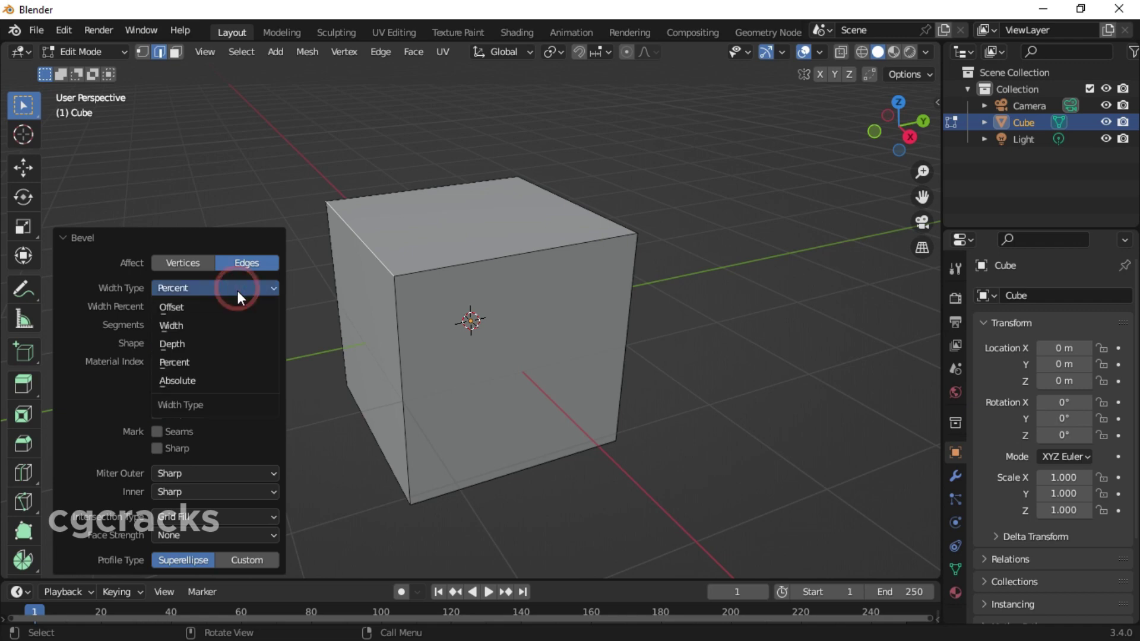
{"action": "left_click", "coordinate": [225, 376]}
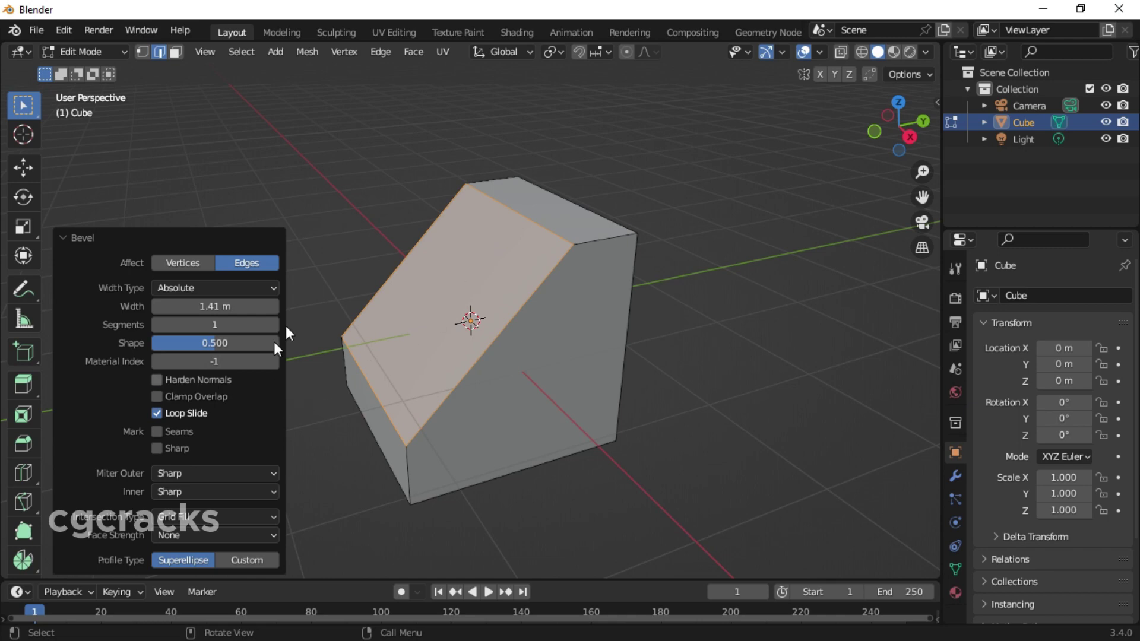
{"action": "left_click", "coordinate": [242, 290]}
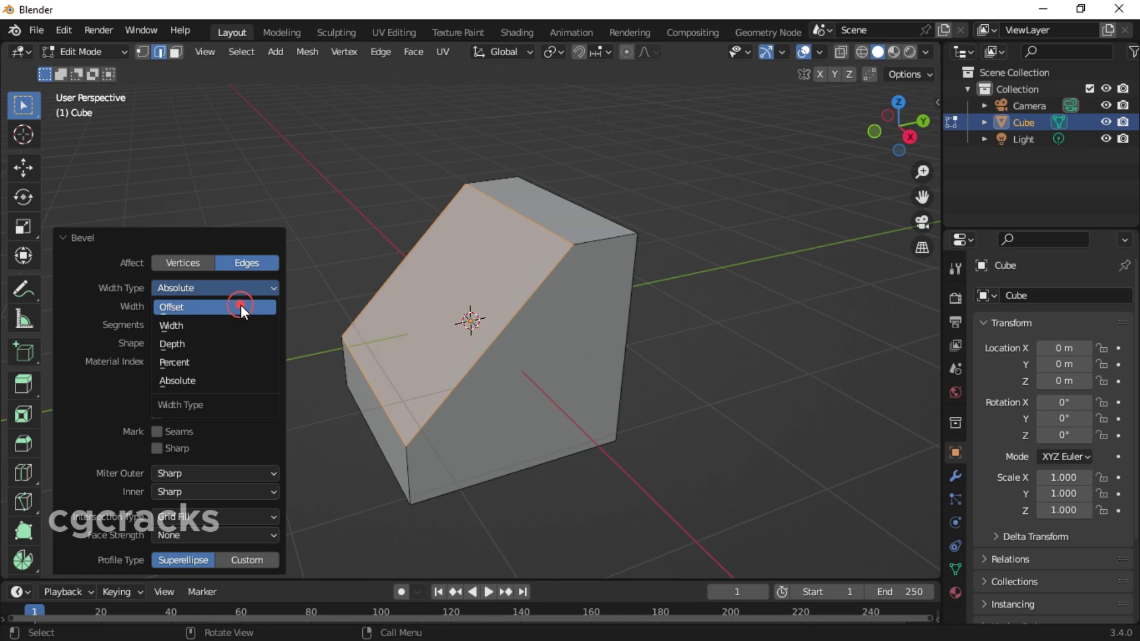
{"action": "left_click", "coordinate": [240, 304]}
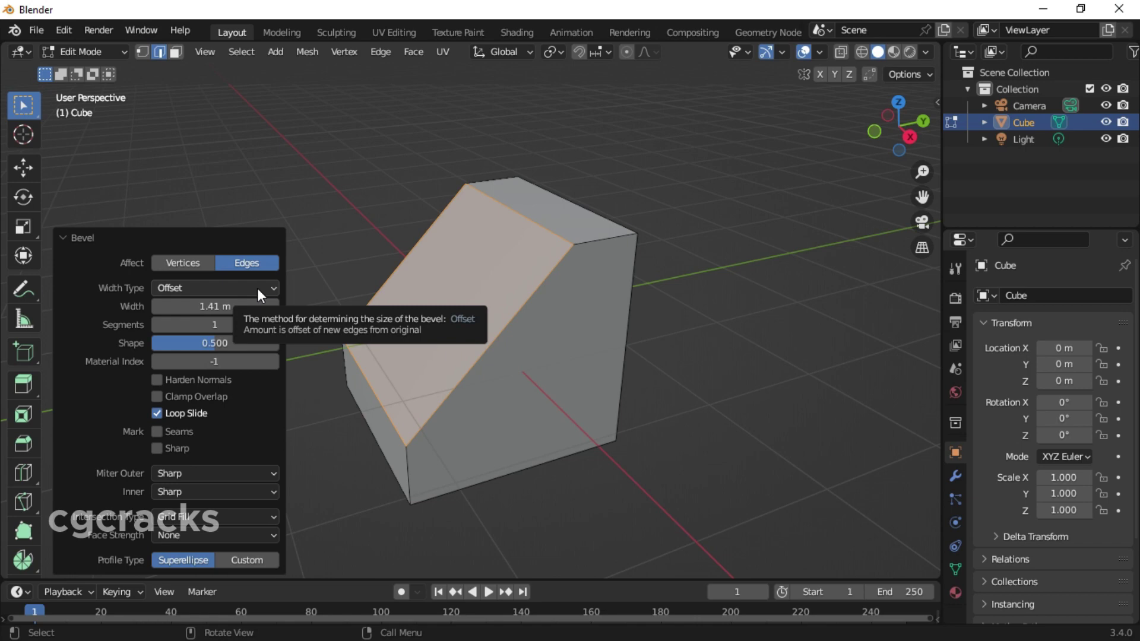
{"action": "left_click", "coordinate": [258, 287]}
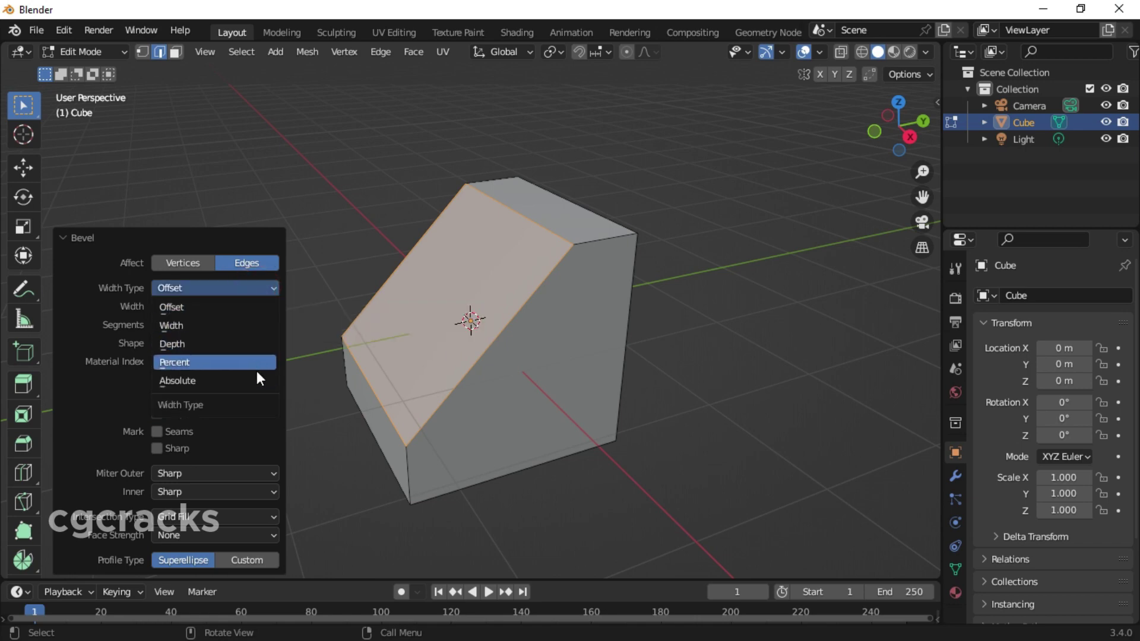
{"action": "left_click", "coordinate": [162, 306]}
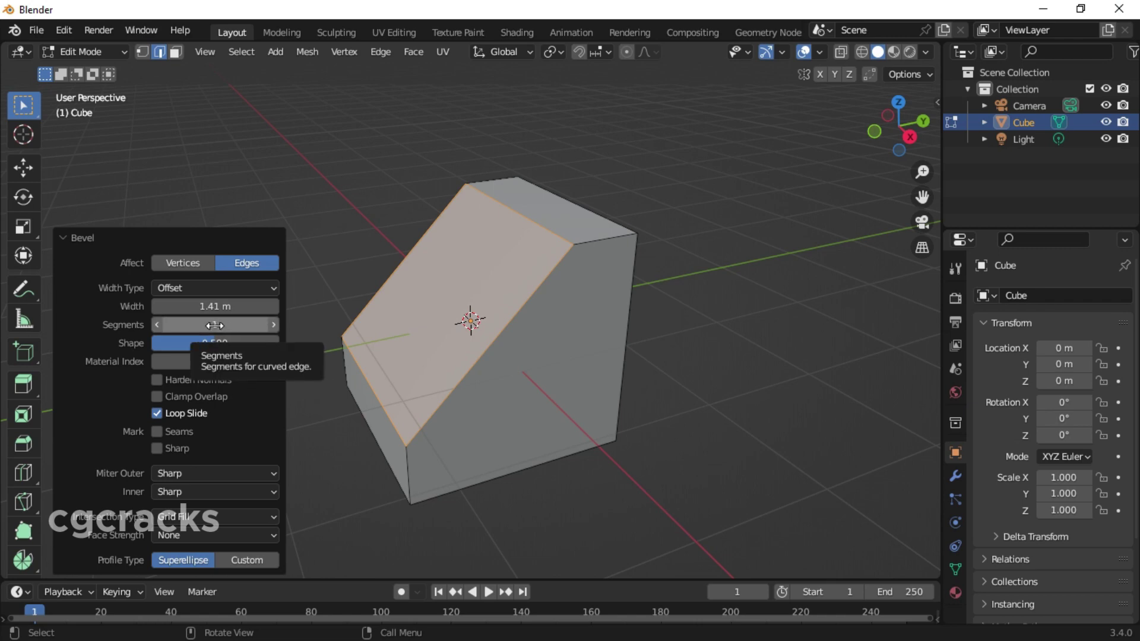
Raise the bevel Segments count to 10 for a rounded quarter-circle edge.
{"action": "left_click_drag", "start_coordinate": [214, 325], "coordinate": [256, 323]}
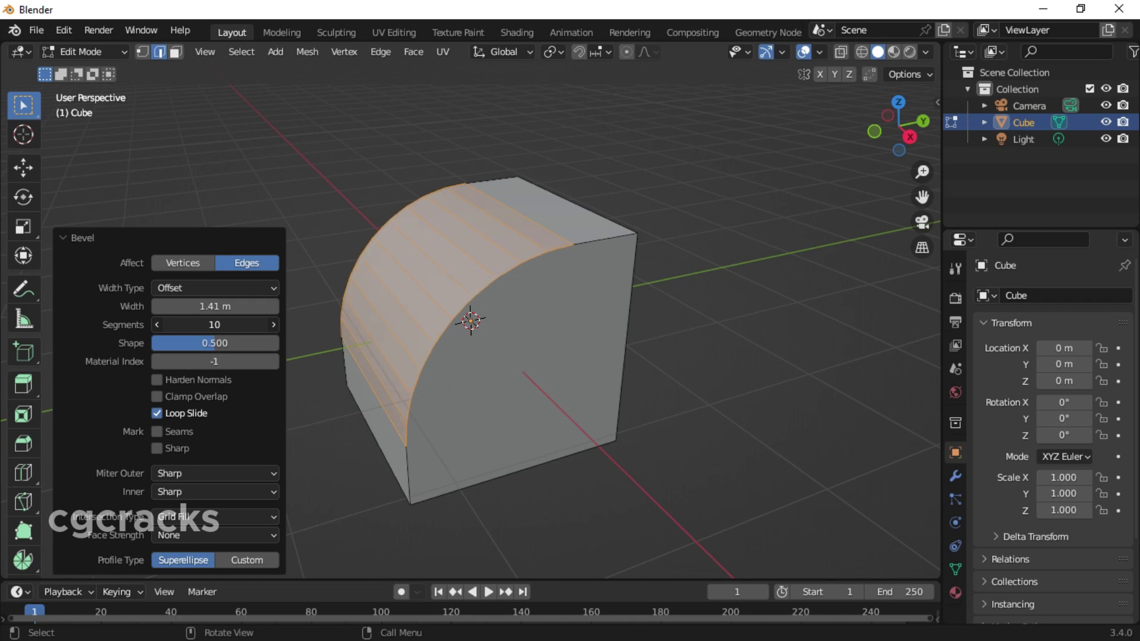
{"action": "left_click_drag", "start_coordinate": [214, 323], "coordinate": [213, 323]}
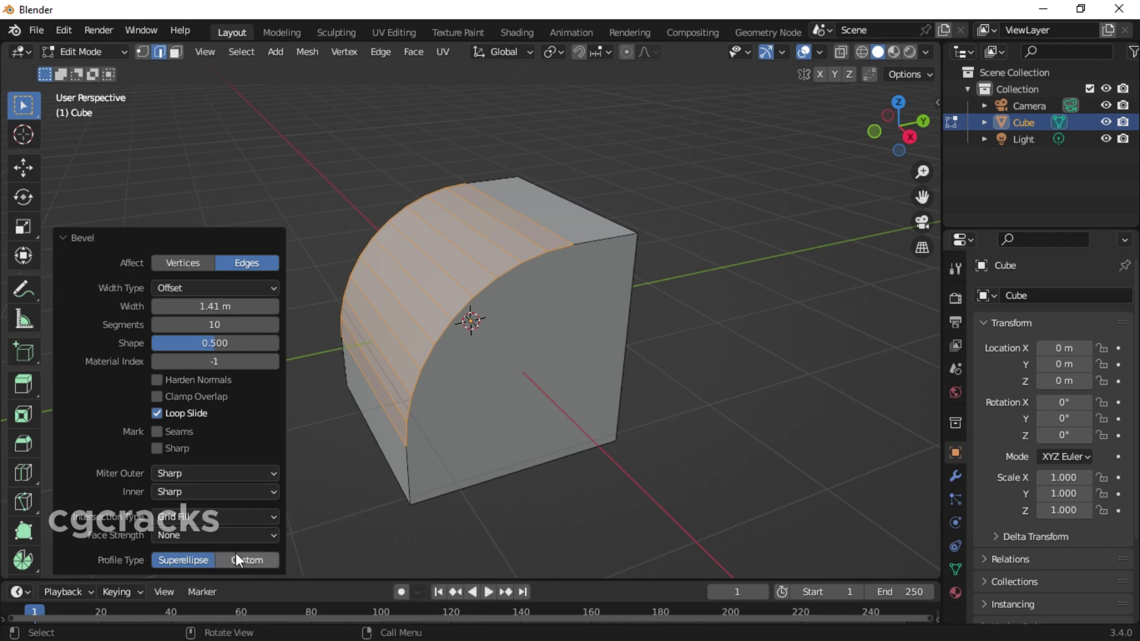
Switch the bevel to a Custom profile and drag three control points into a wavy curve.
{"action": "left_click", "coordinate": [248, 556]}
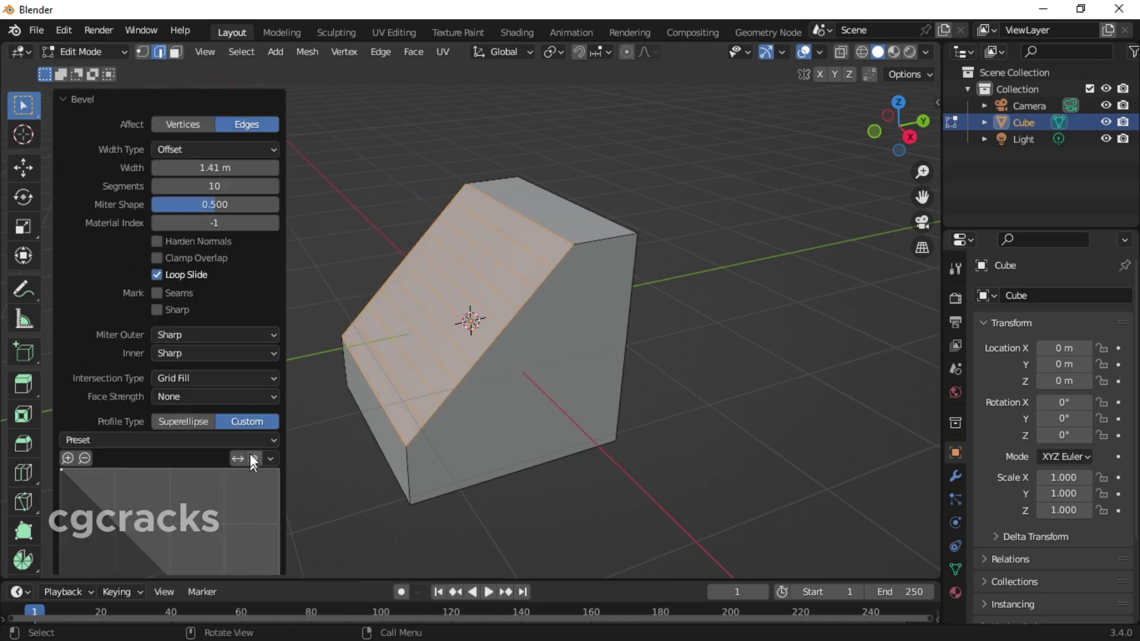
{"action": "scroll", "coordinate": [239, 512], "scroll_direction": "down", "scroll_amount": 8}
{"action": "scroll", "coordinate": [240, 513], "scroll_direction": "down", "scroll_amount": 1}
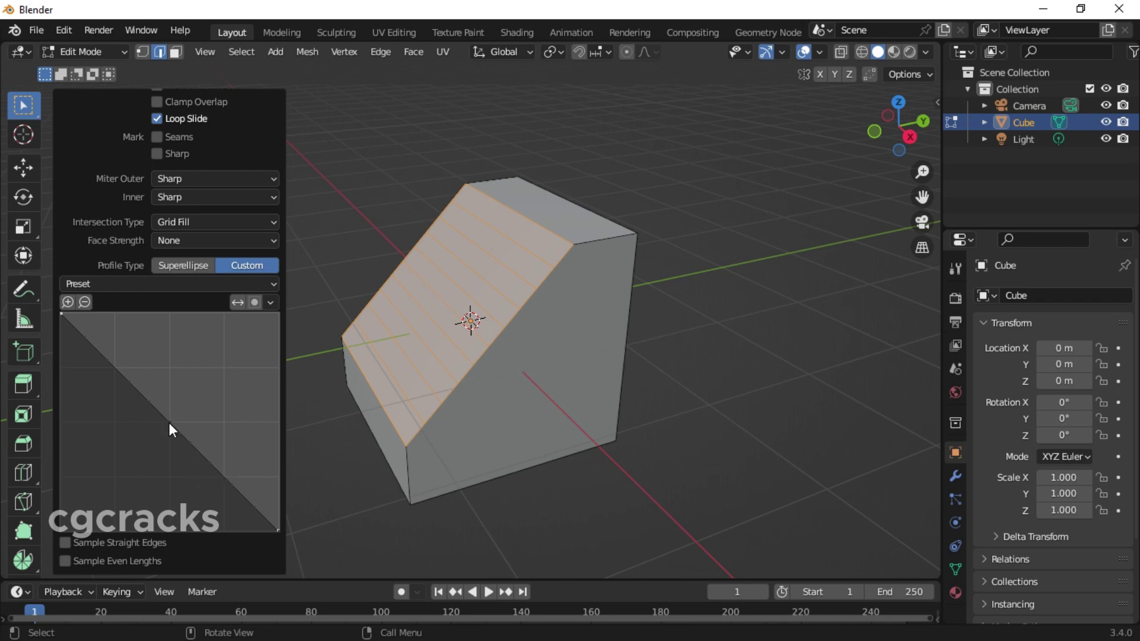
{"action": "left_click_drag", "start_coordinate": [168, 422], "coordinate": [141, 457]}
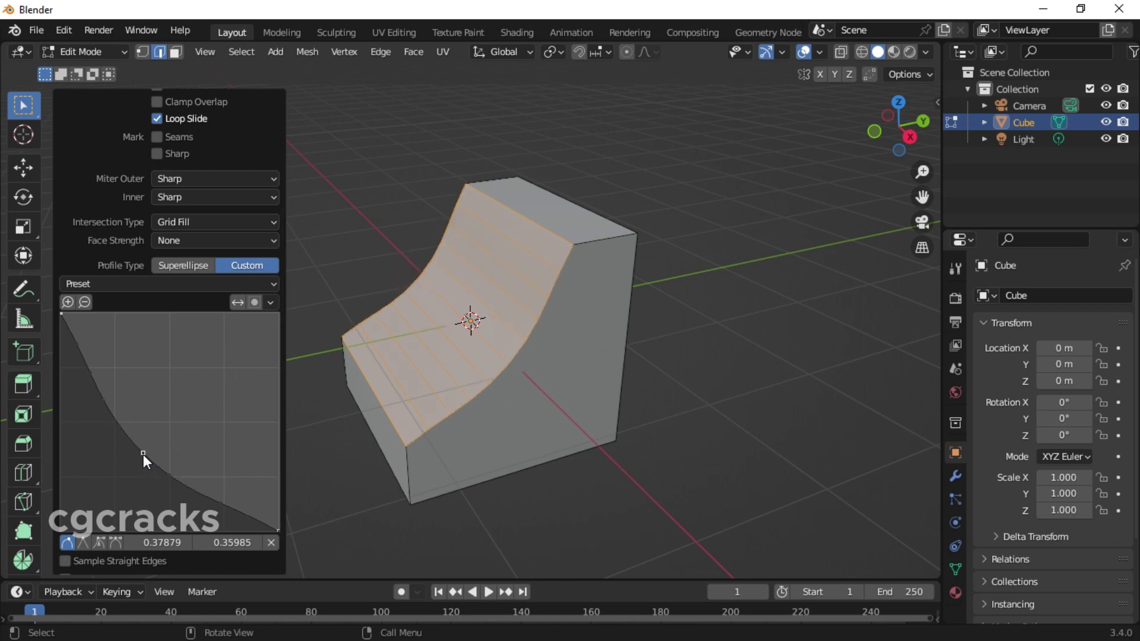
{"action": "mouse_move", "coordinate": [141, 452]}
{"action": "left_mouse_down"}
{"action": "mouse_move", "coordinate": [194, 389]}
{"action": "mouse_move", "coordinate": [148, 475]}
{"action": "mouse_move", "coordinate": [124, 491]}
{"action": "mouse_move", "coordinate": [154, 453]}
{"action": "left_mouse_up"}
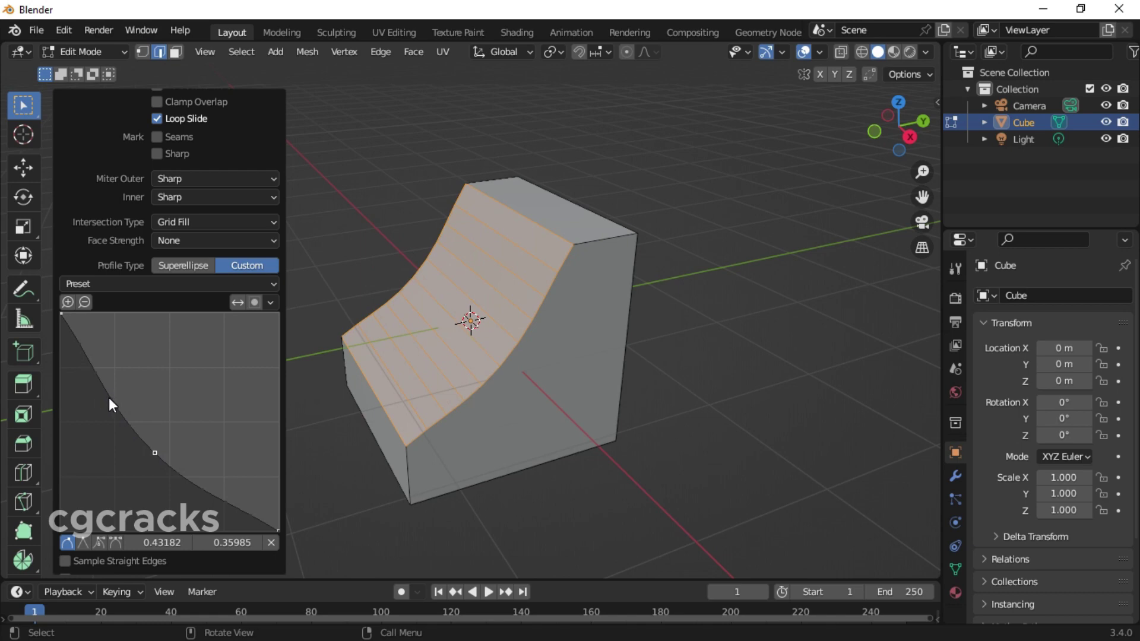
{"action": "left_click_drag", "start_coordinate": [109, 397], "coordinate": [88, 419]}
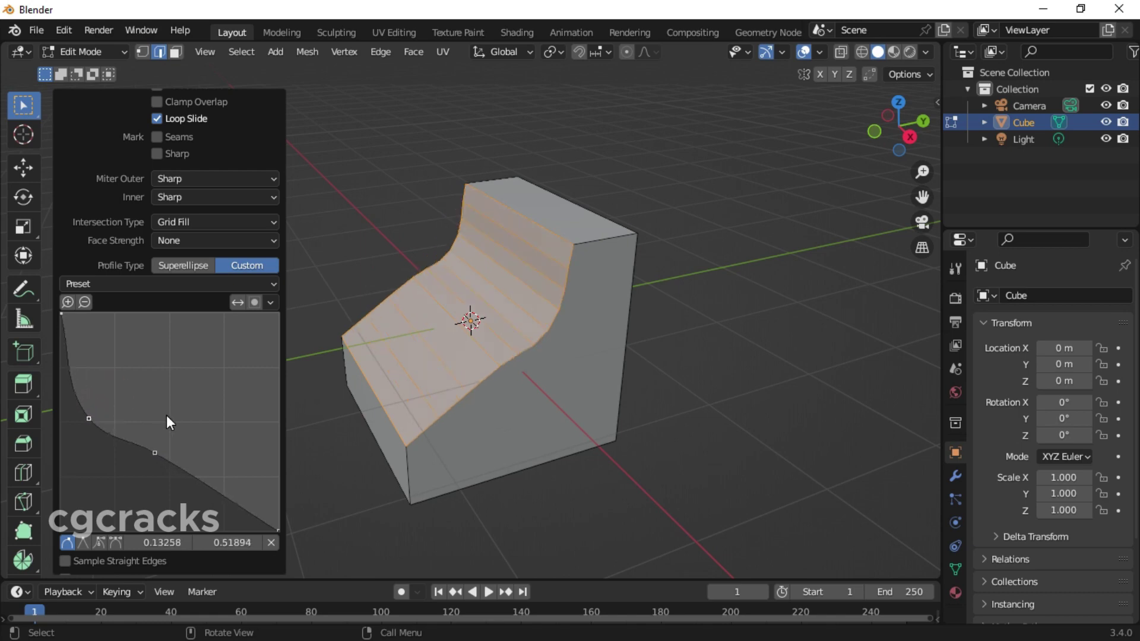
{"action": "left_click_drag", "start_coordinate": [205, 487], "coordinate": [198, 500]}
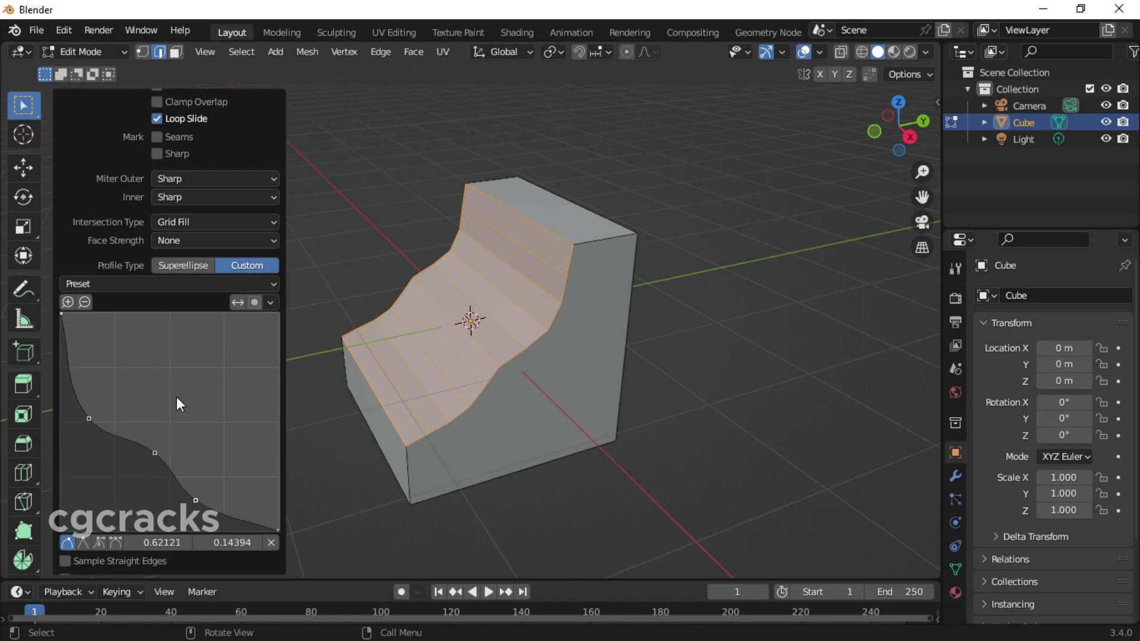
{"action": "left_click", "coordinate": [270, 302]}
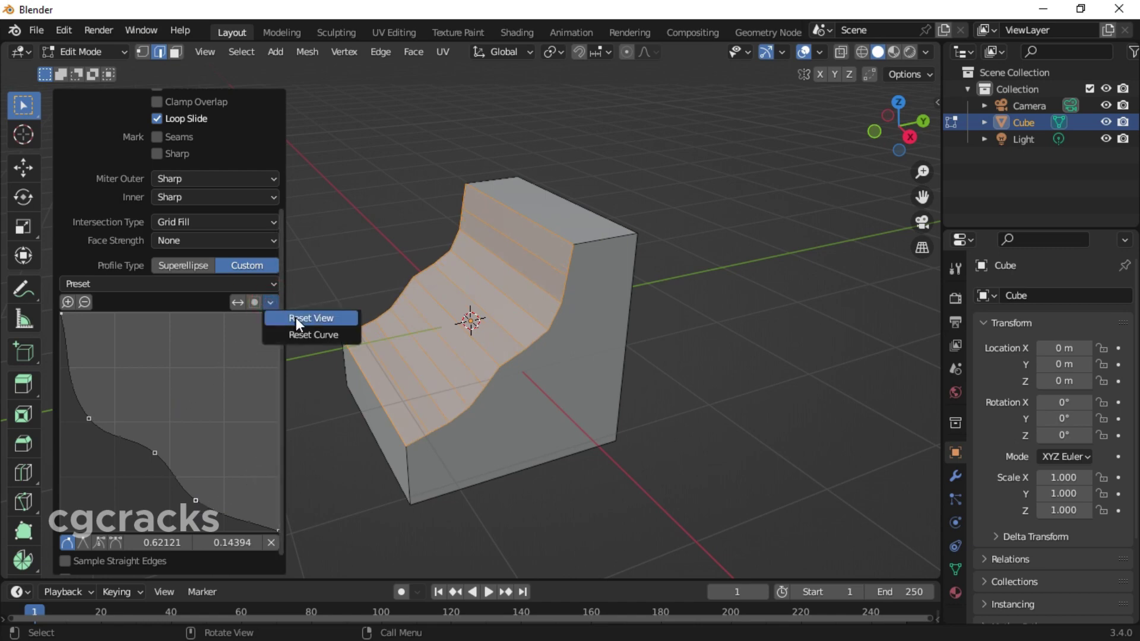
{"action": "left_click", "coordinate": [298, 333]}
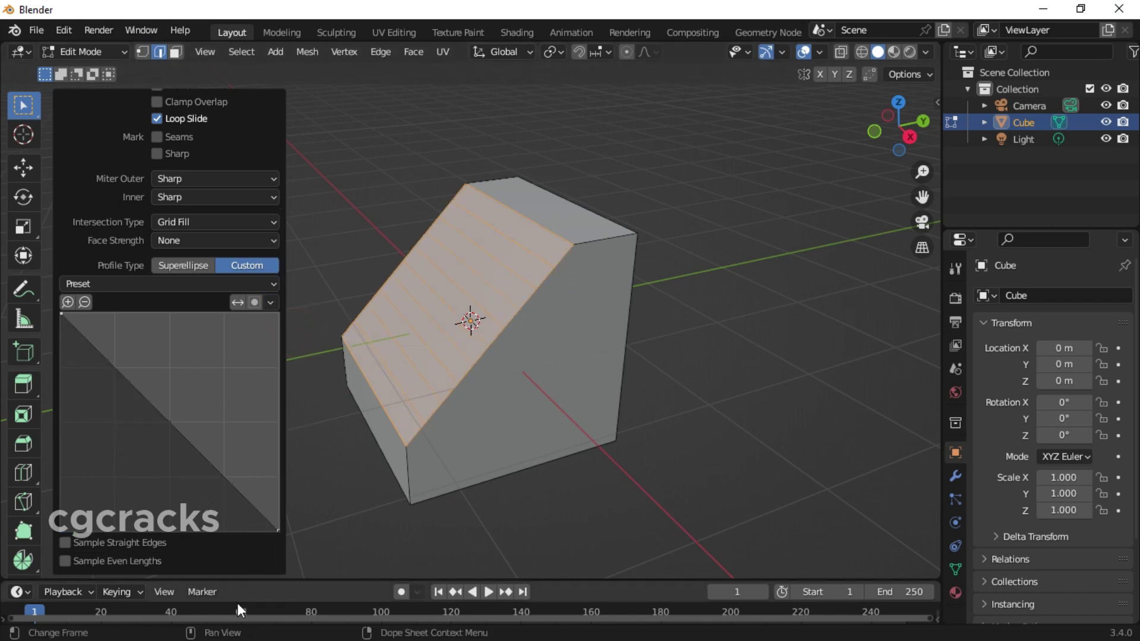
Try the Support Loops, Cornice Molding and Steps profile presets, ending on Steps.
{"action": "left_click", "coordinate": [237, 283]}
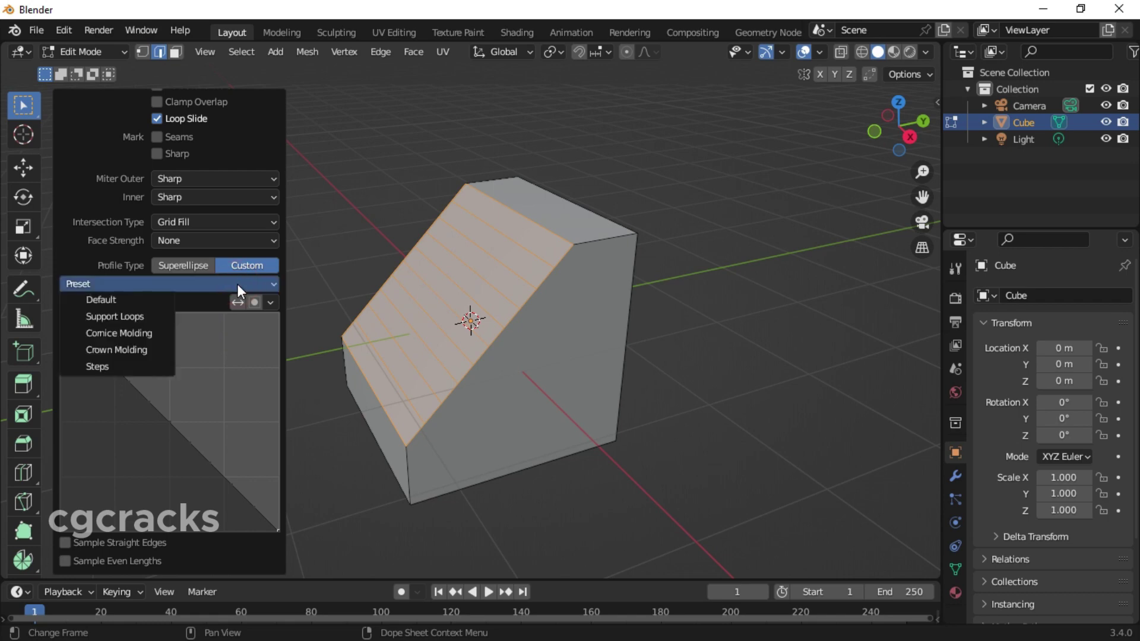
{"action": "left_click", "coordinate": [115, 315]}
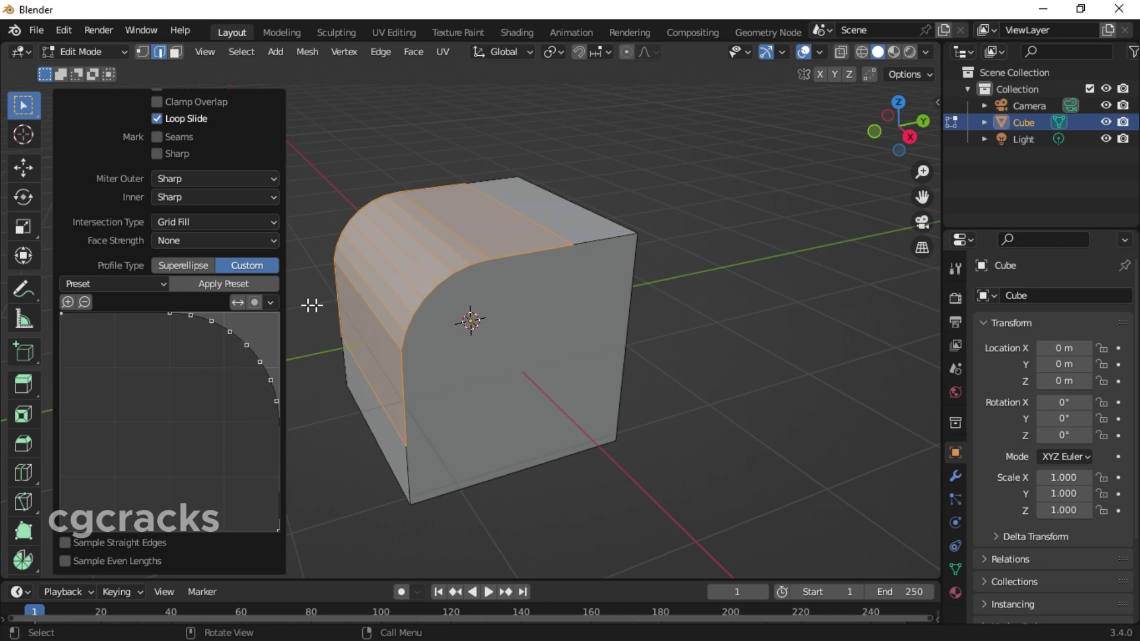
{"action": "left_click", "coordinate": [146, 285]}
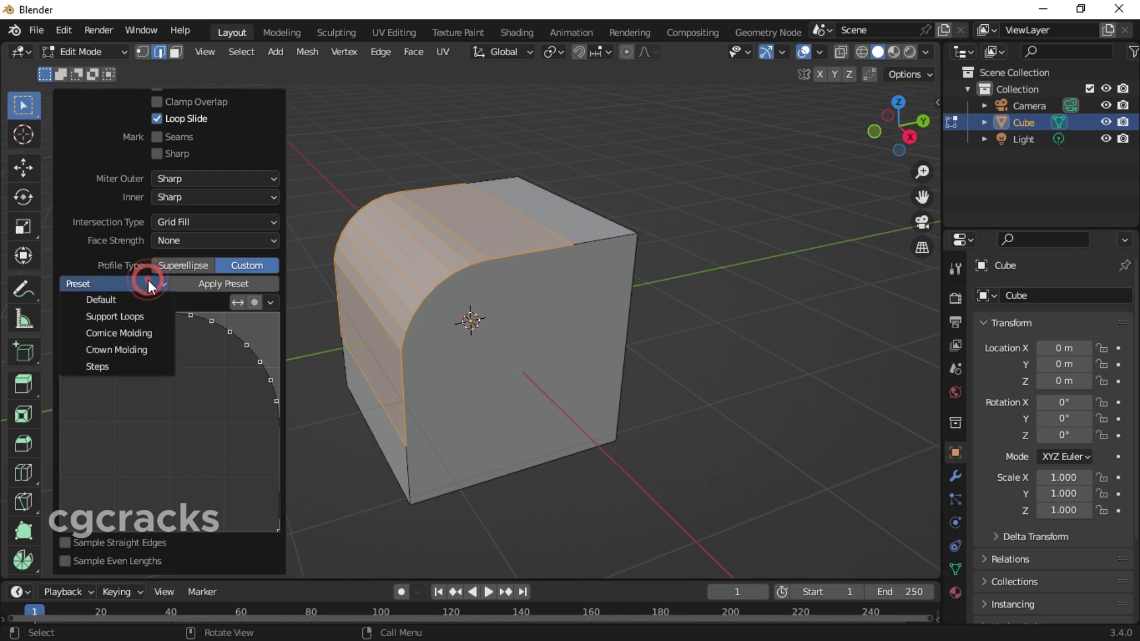
{"action": "left_click", "coordinate": [140, 330]}
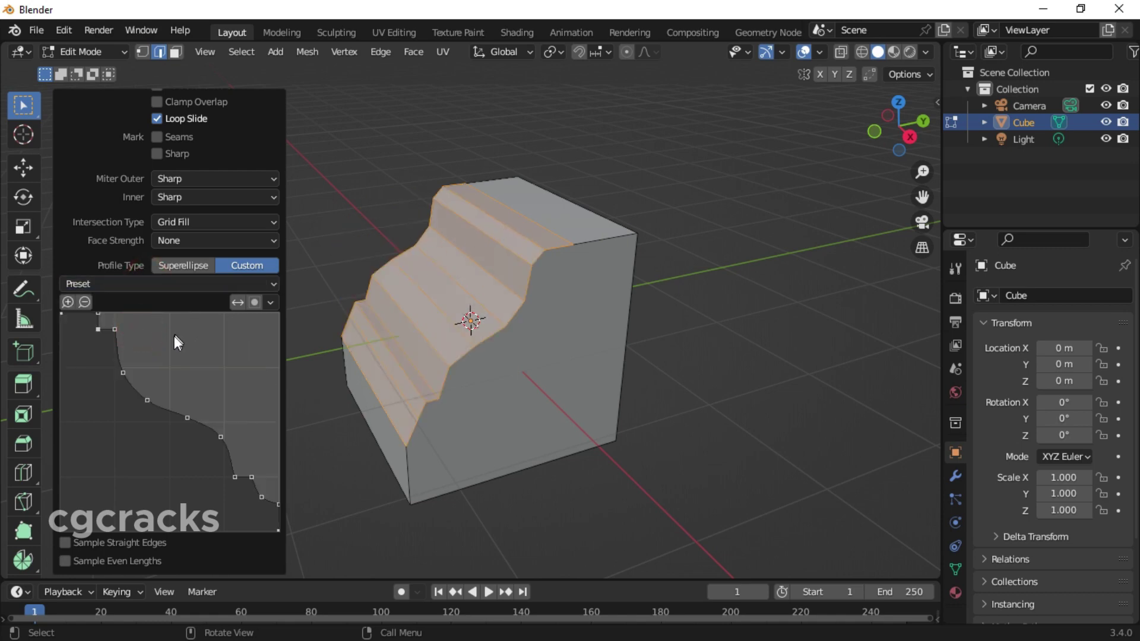
{"action": "left_click", "coordinate": [184, 286]}
{"action": "left_click", "coordinate": [146, 361]}
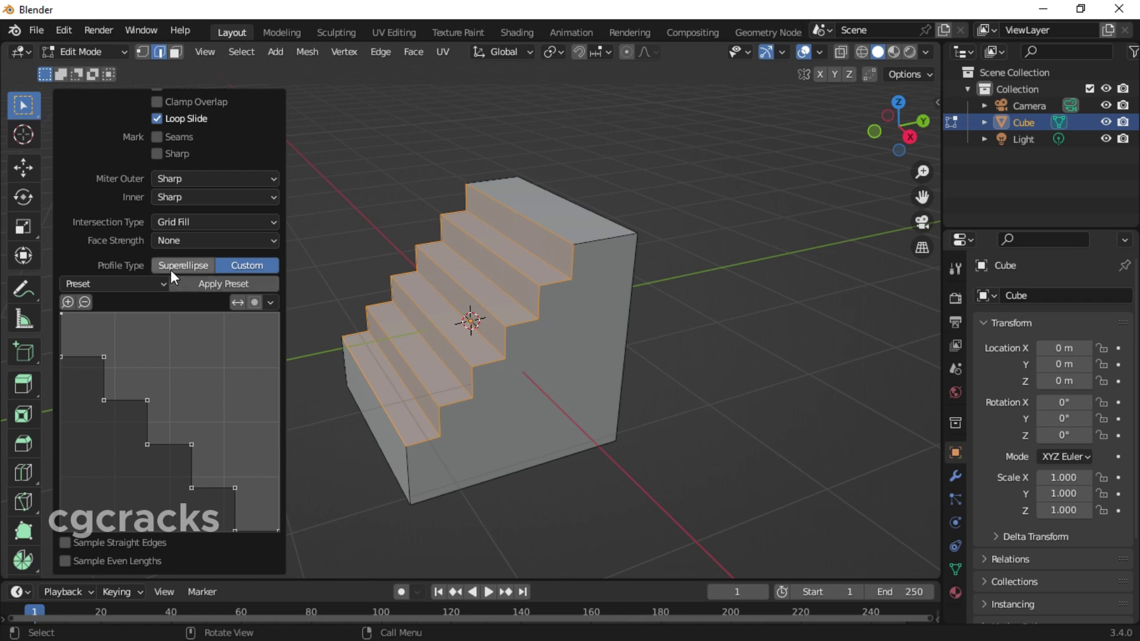
{"action": "left_click", "coordinate": [154, 283]}
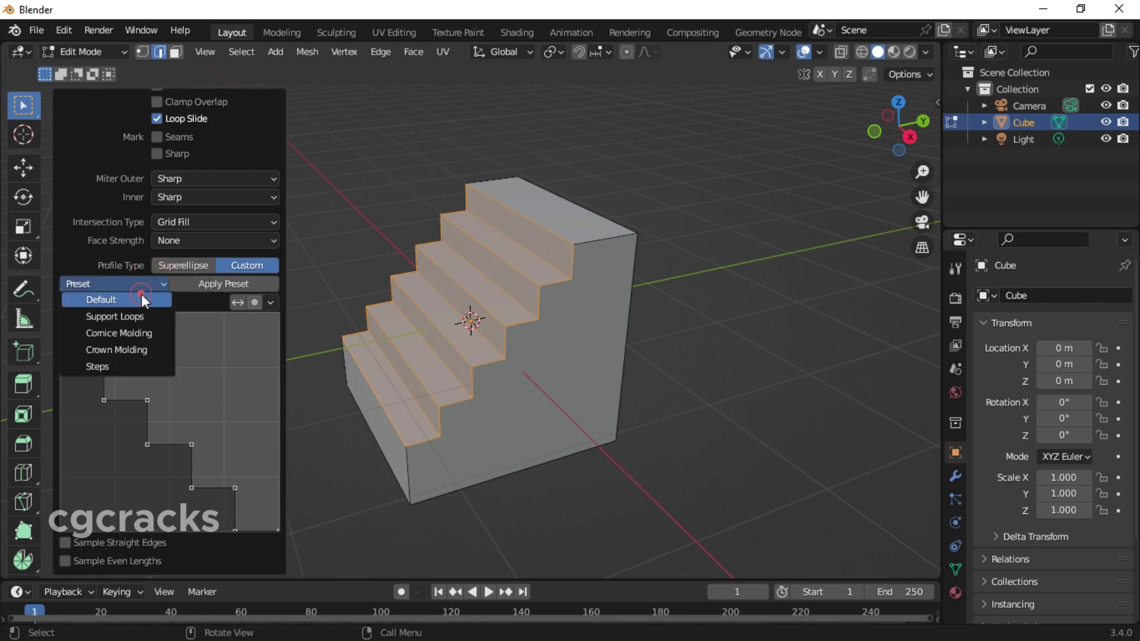
Reset to the Default preset, use Superellipse with Shape 0.286, then deselect everything.
{"action": "left_click", "coordinate": [141, 294]}
{"action": "scroll", "coordinate": [208, 487], "scroll_direction": "up", "scroll_amount": 5}
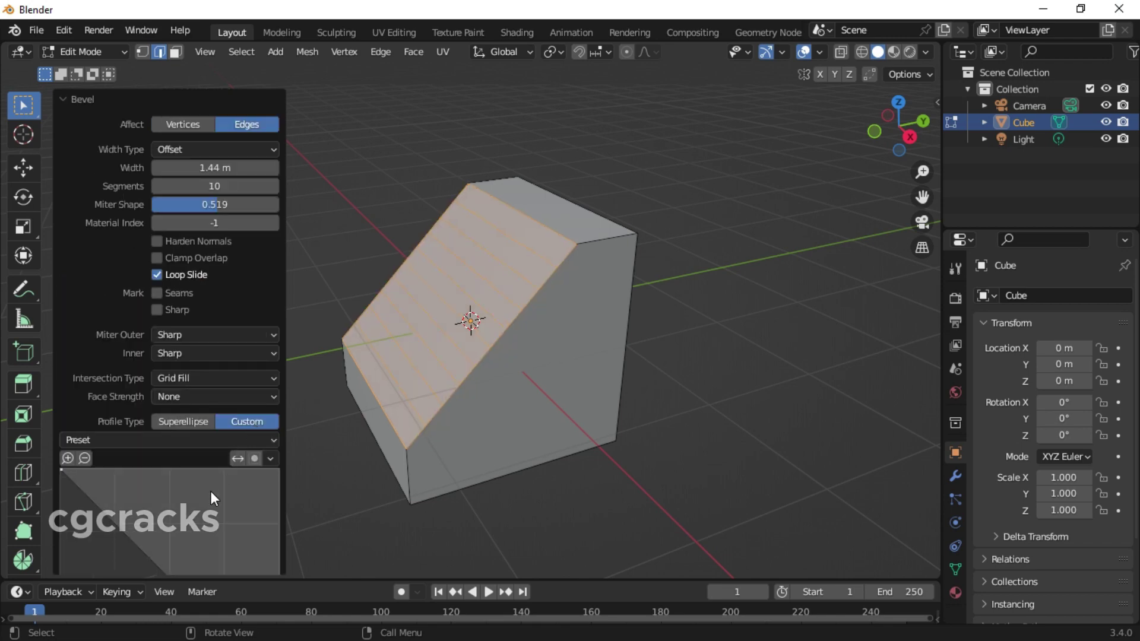
{"action": "left_click", "coordinate": [184, 421]}
{"action": "left_click_drag", "start_coordinate": [223, 342], "coordinate": [158, 342]}
{"action": "left_click", "coordinate": [221, 145]}
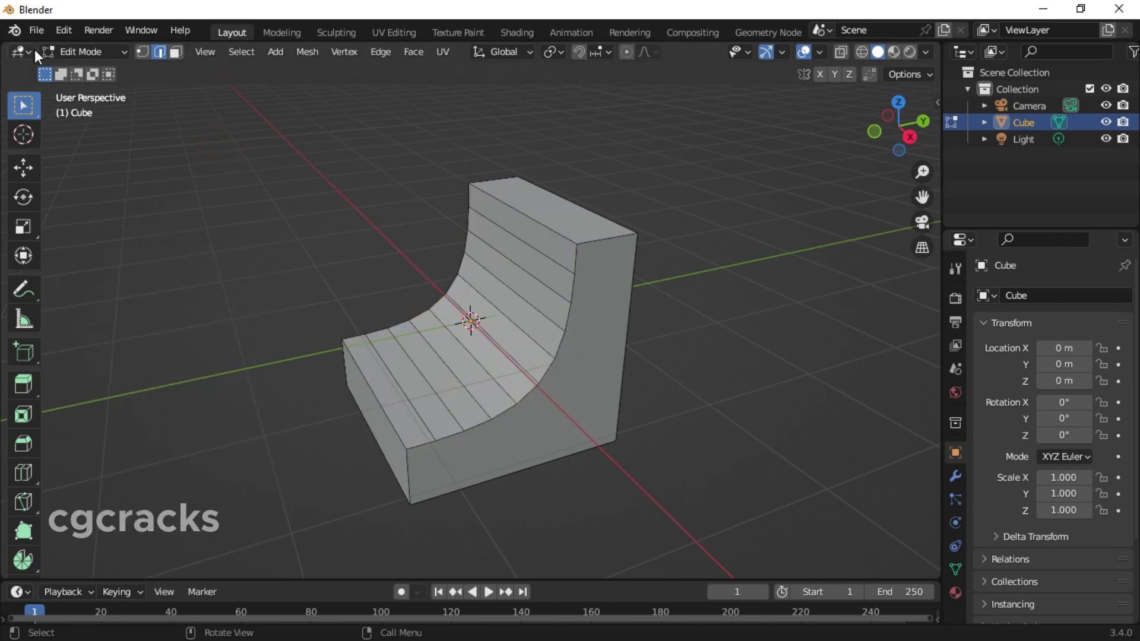
Return to Object Mode, apply Shade Auto Smooth to the cube, and orbit to inspect the scoop.
{"action": "left_click", "coordinate": [79, 47]}
{"action": "left_click", "coordinate": [80, 67]}
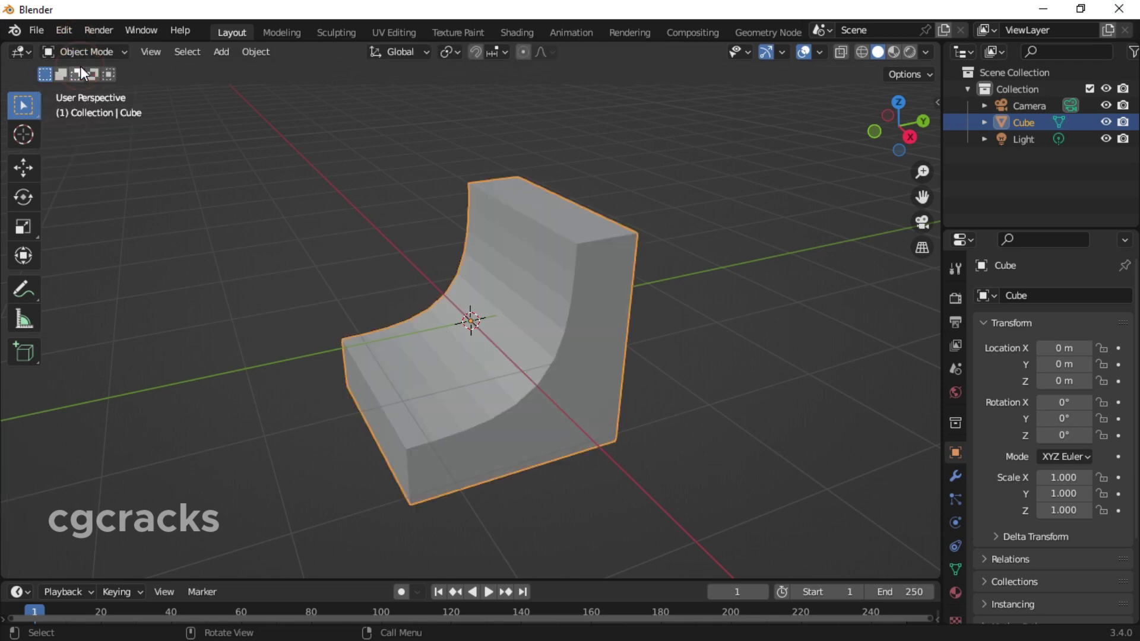
{"action": "right_click", "coordinate": [517, 255]}
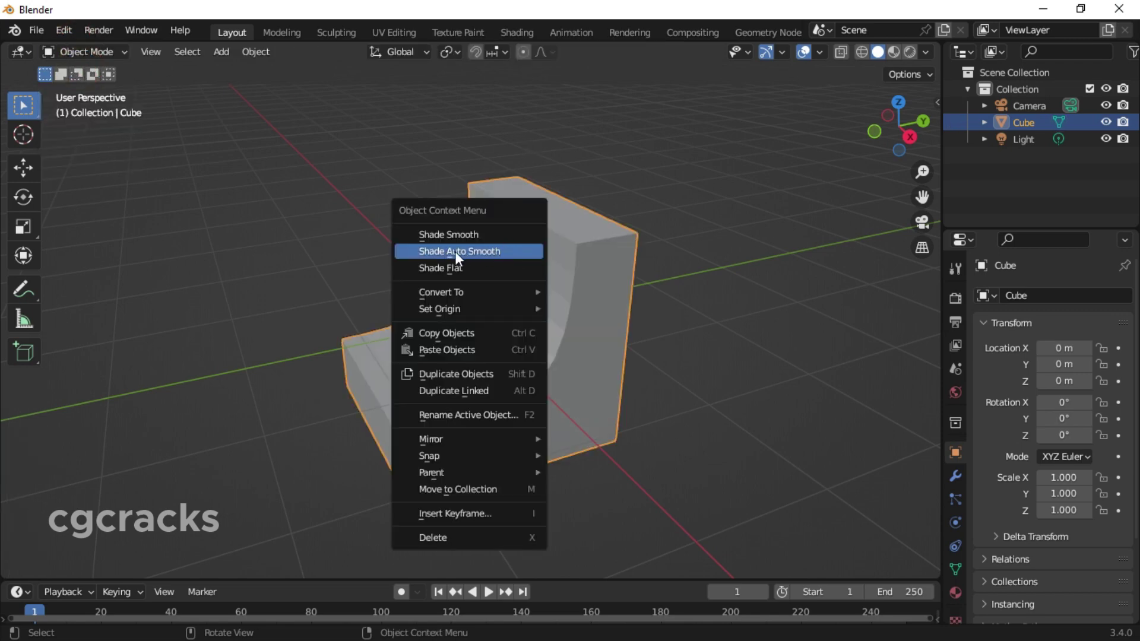
{"action": "left_click", "coordinate": [472, 248]}
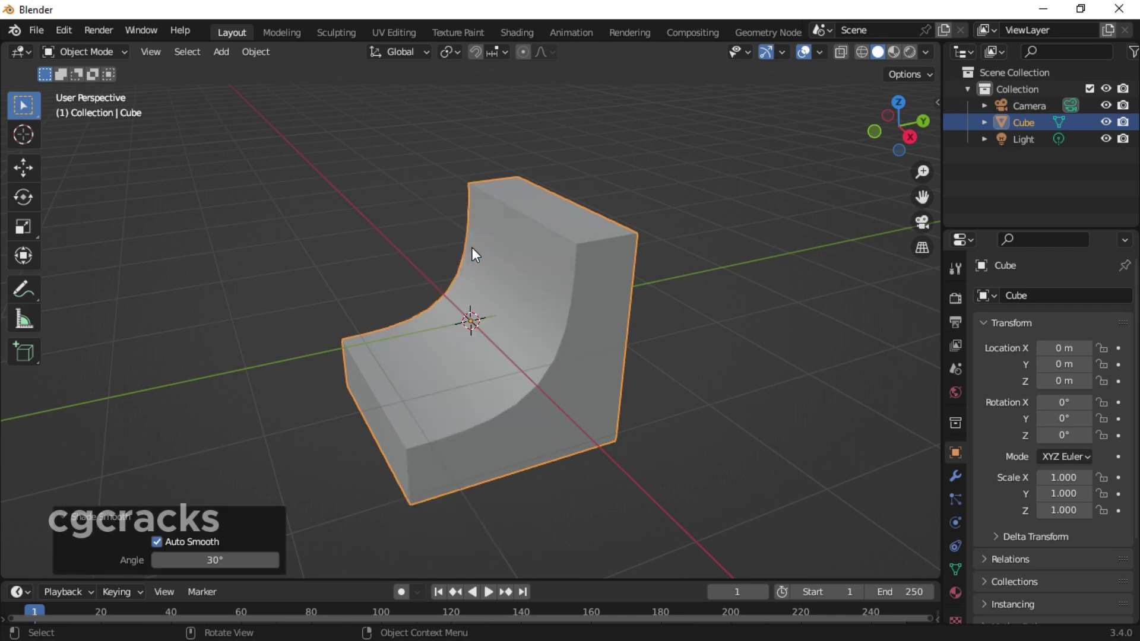
{"action": "middle_click_drag", "start_coordinate": [432, 186], "coordinate": [224, 178]}
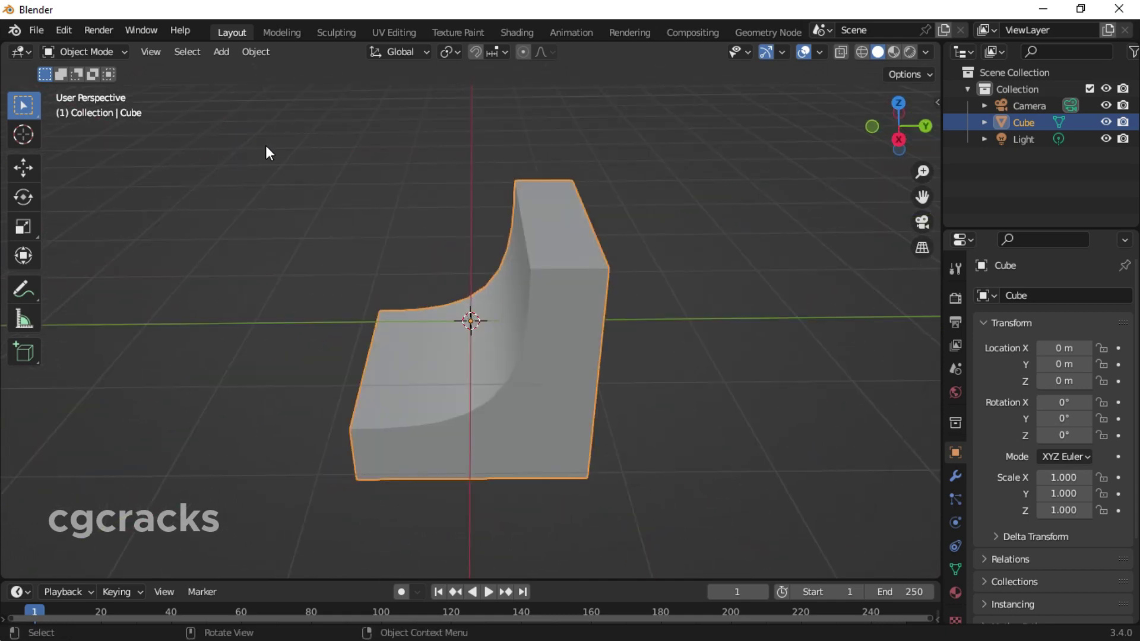
{"action": "middle_click_drag", "start_coordinate": [273, 150], "coordinate": [303, 172]}
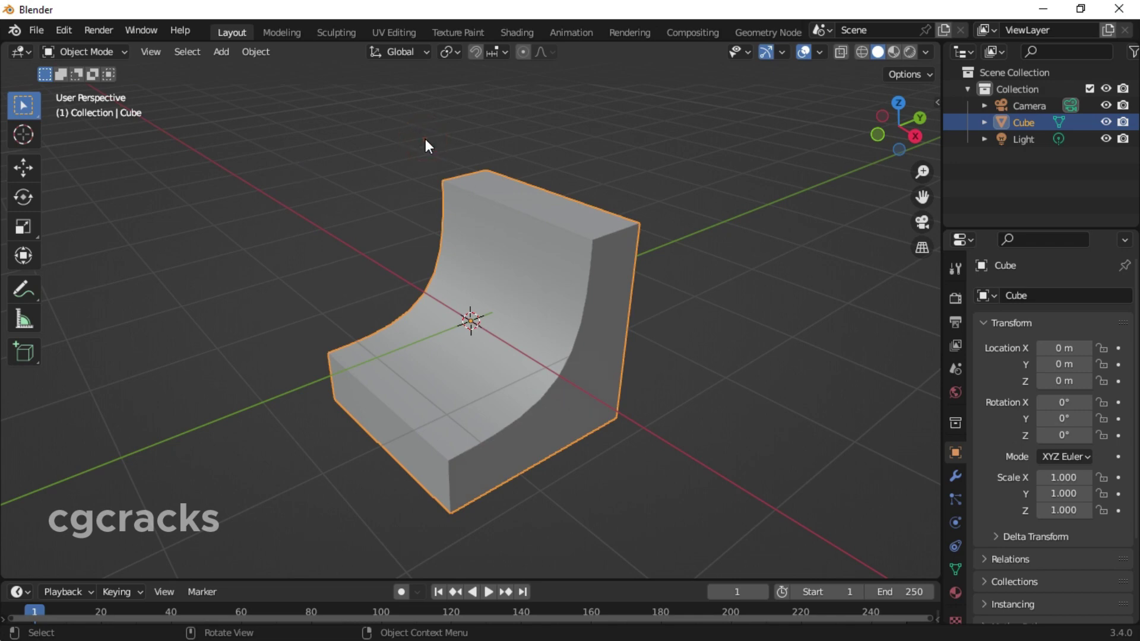